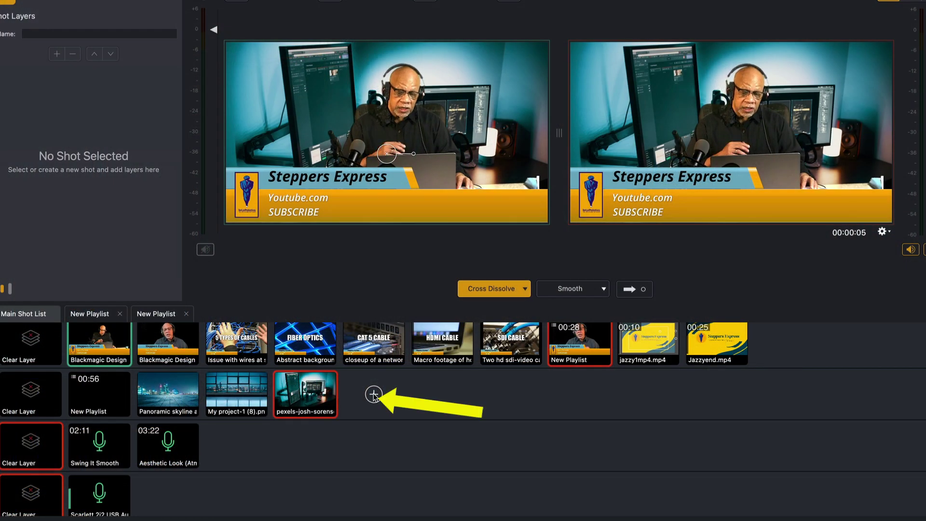
Add a new playlist shot to Main Layer 2 after the pexels clip.
left_click(374, 395)
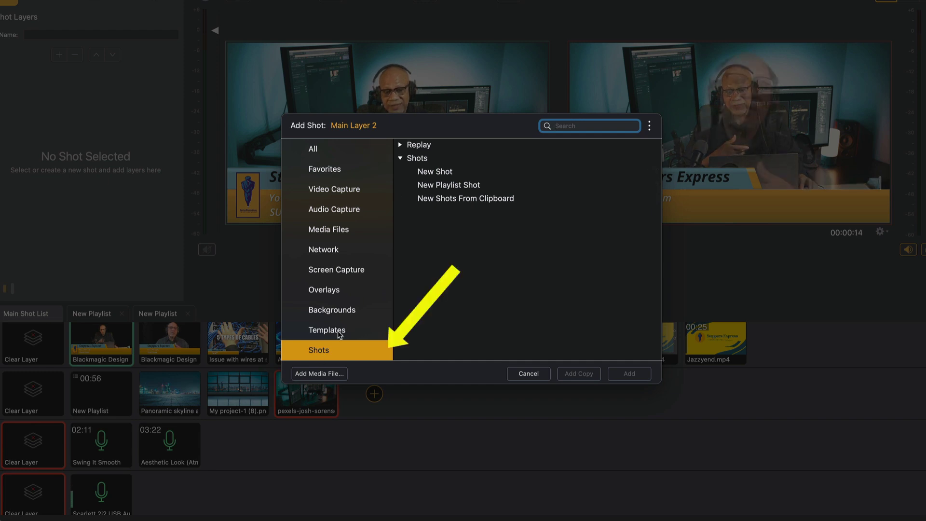
left_click(446, 189)
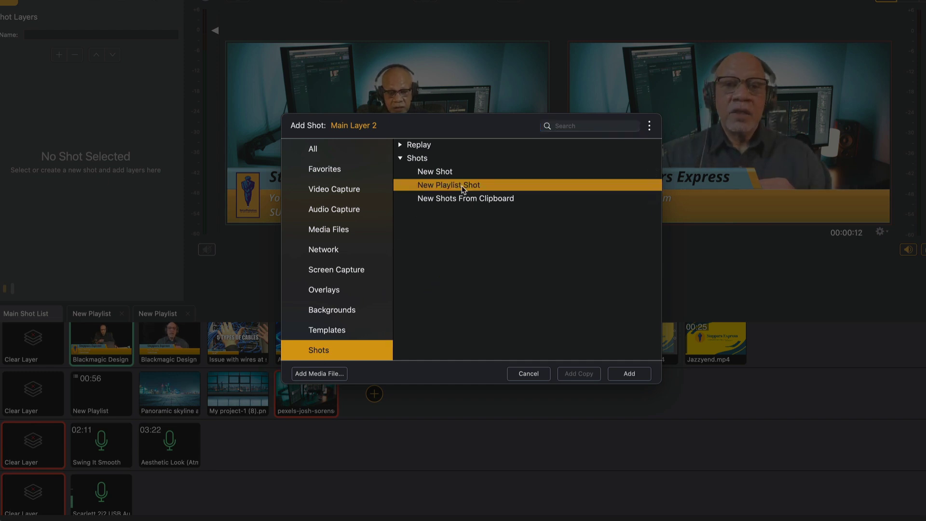
left_click(634, 374)
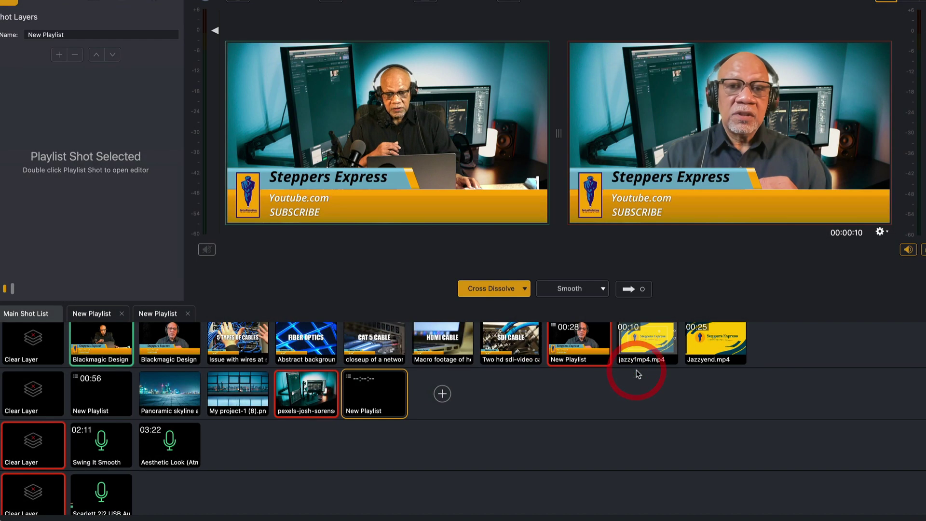
Open the new playlist and add two blank 10-second New Shots to it.
double_click(379, 399)
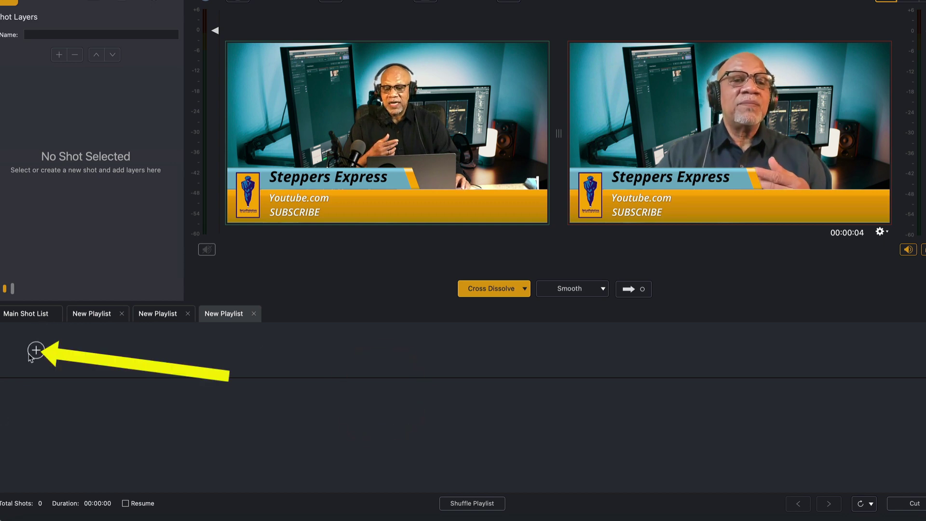
left_click(34, 352)
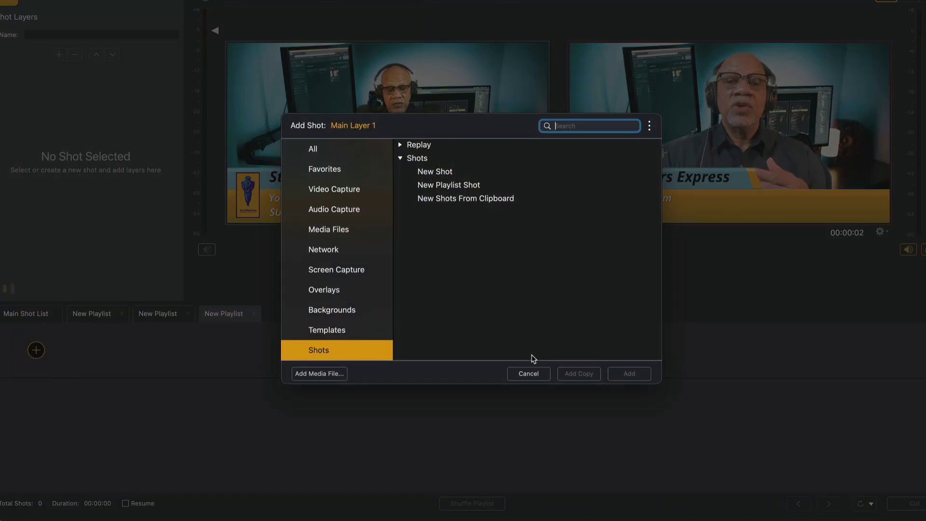
left_click(439, 173)
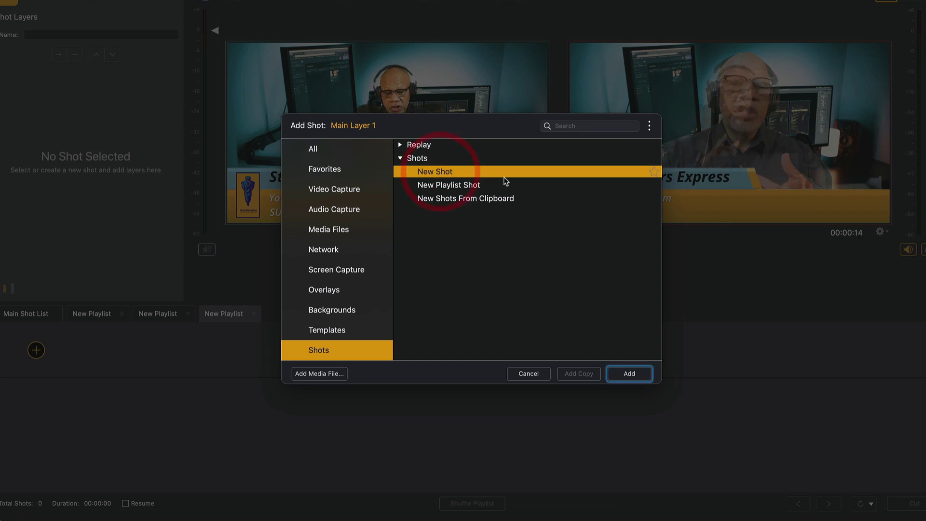
left_click(630, 374)
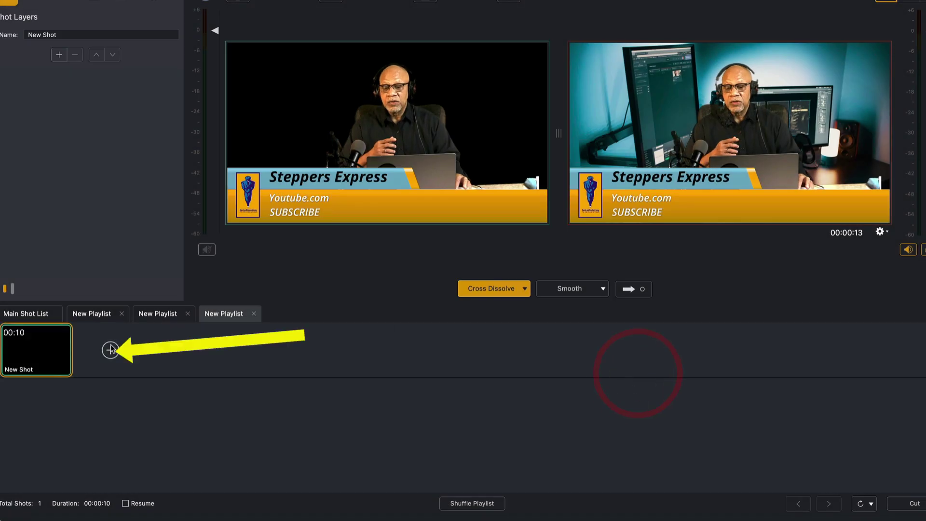
left_click(109, 351)
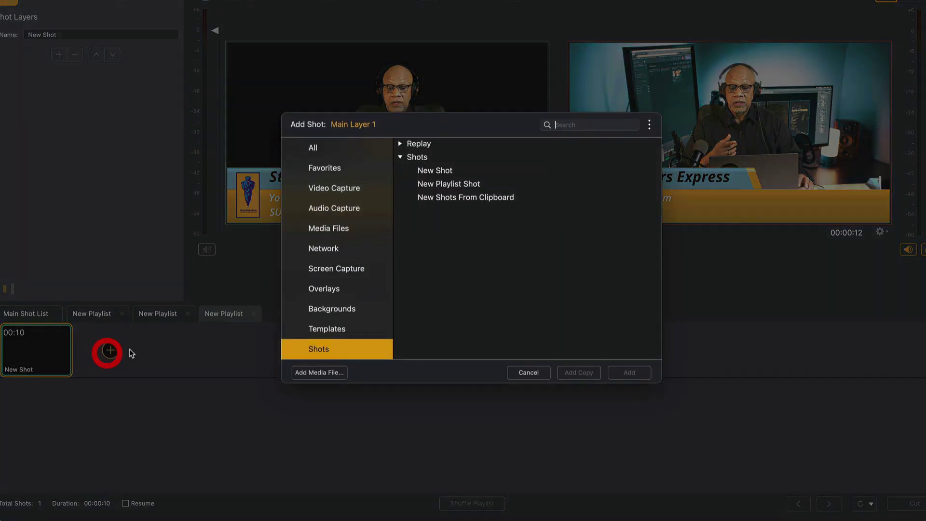
left_click(437, 171)
left_click(629, 374)
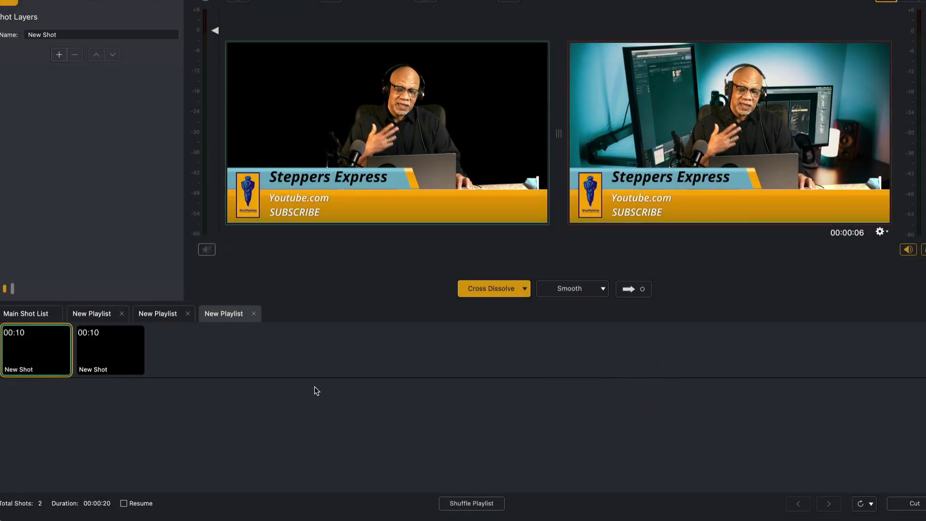
Copy the Blackmagic Design Video layer from the Blackmagic Design camera shot.
left_click(35, 317)
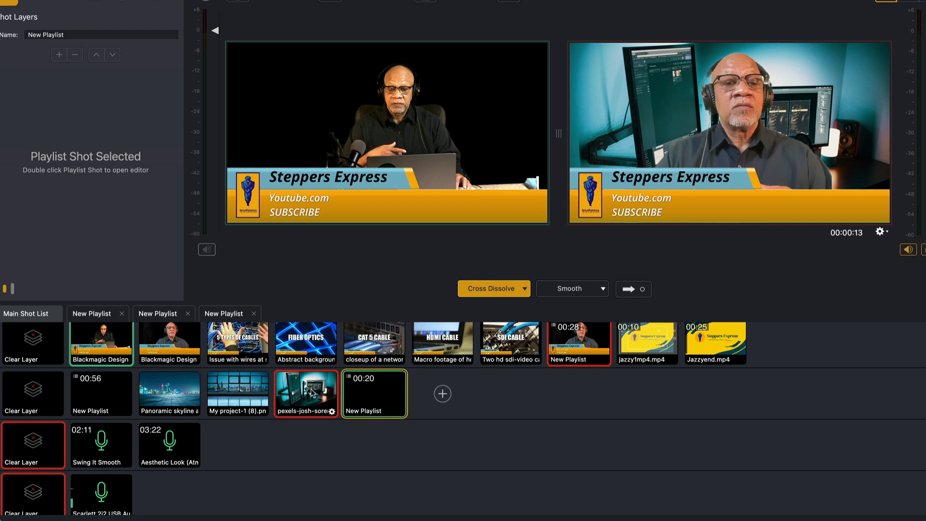
left_click(121, 357)
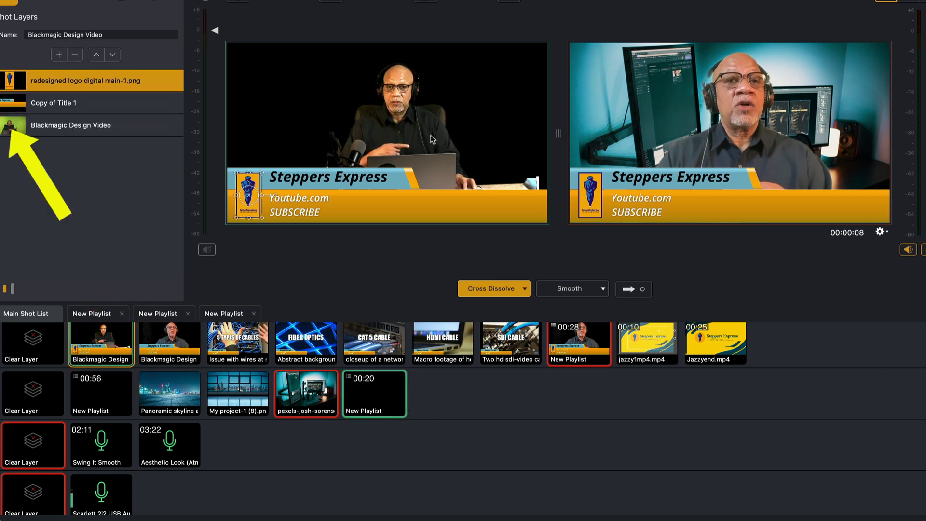
left_click(66, 127)
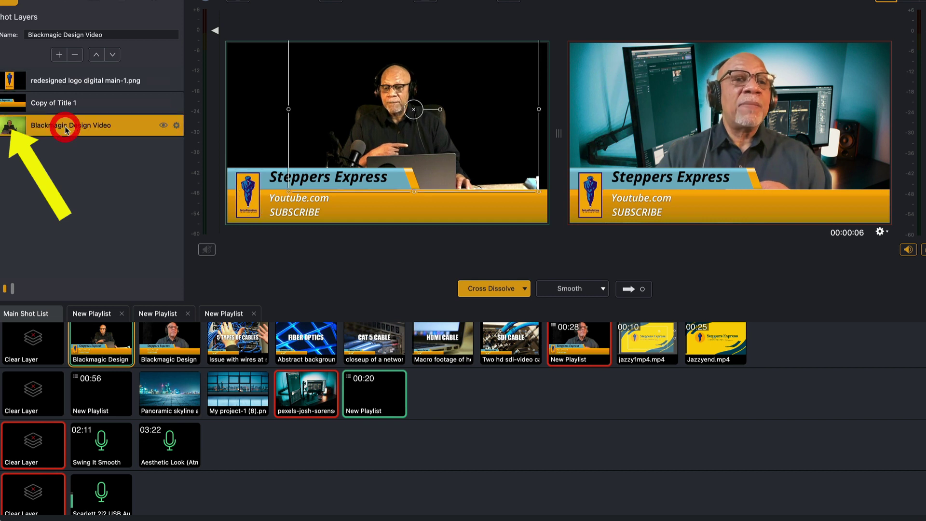
left_click(89, 1)
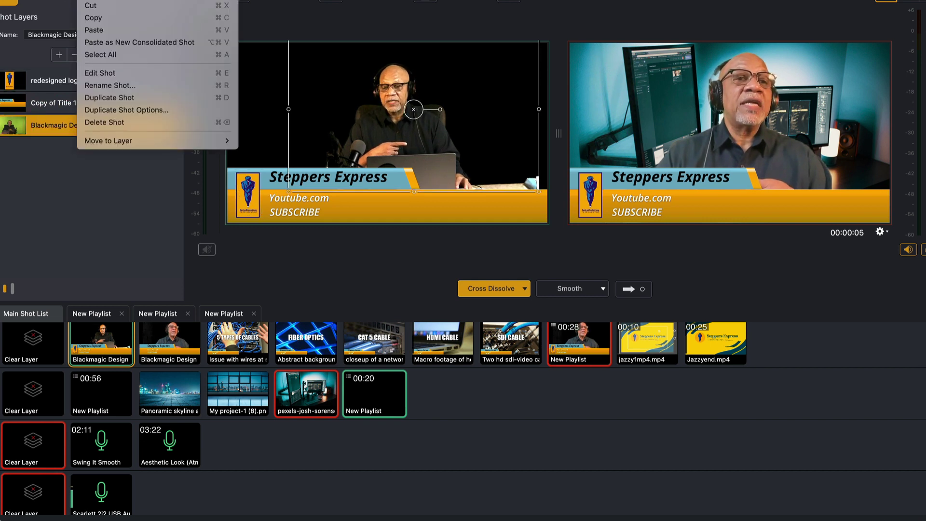
left_click(91, 18)
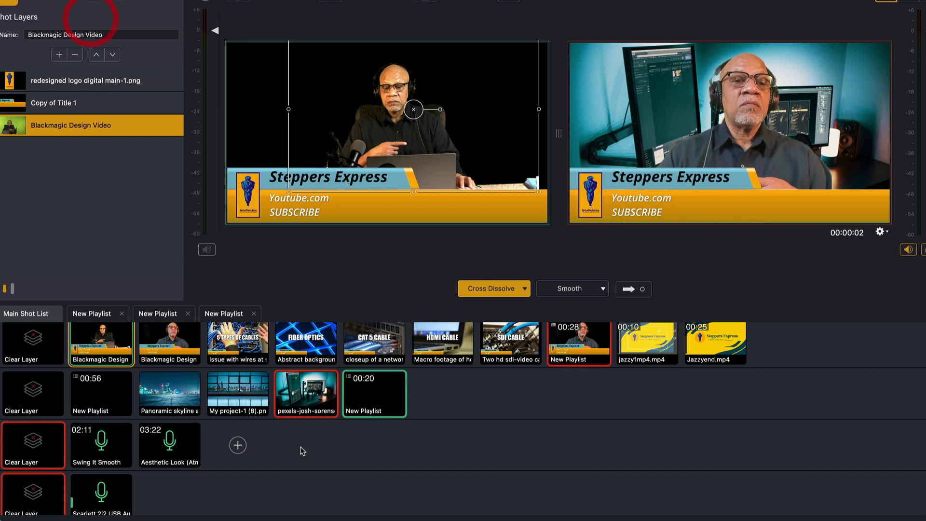
Paste the Blackmagic Design Video layer into the playlist's first New Shot and return to the Main Shot List.
double_click(386, 403)
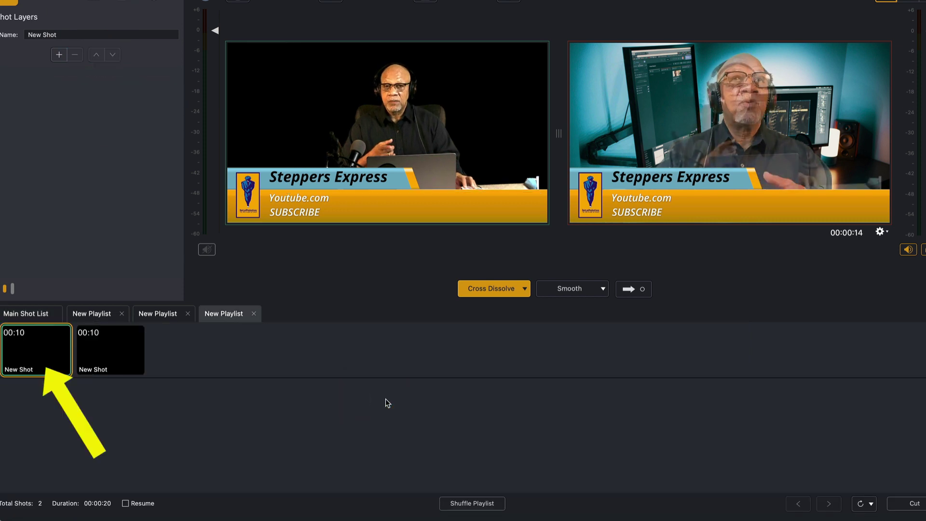
left_click(46, 354)
left_click(89, 0)
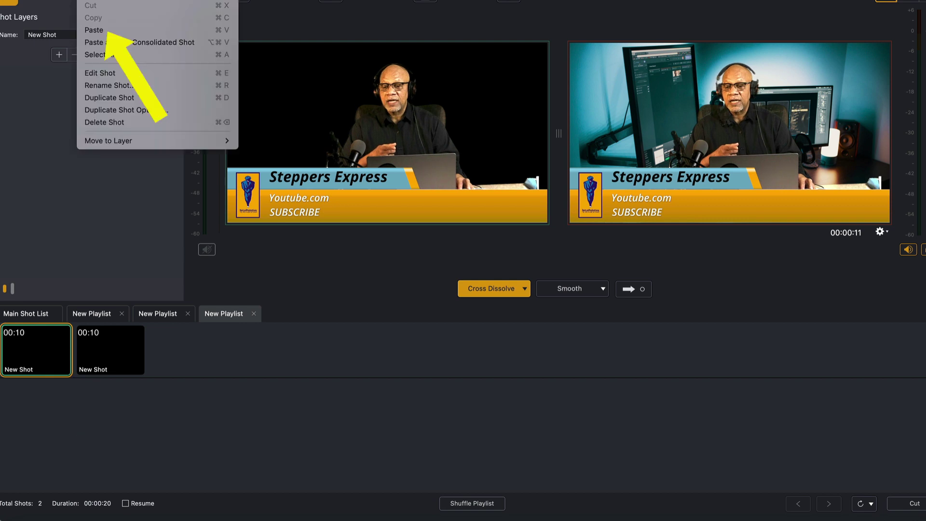
left_click(94, 30)
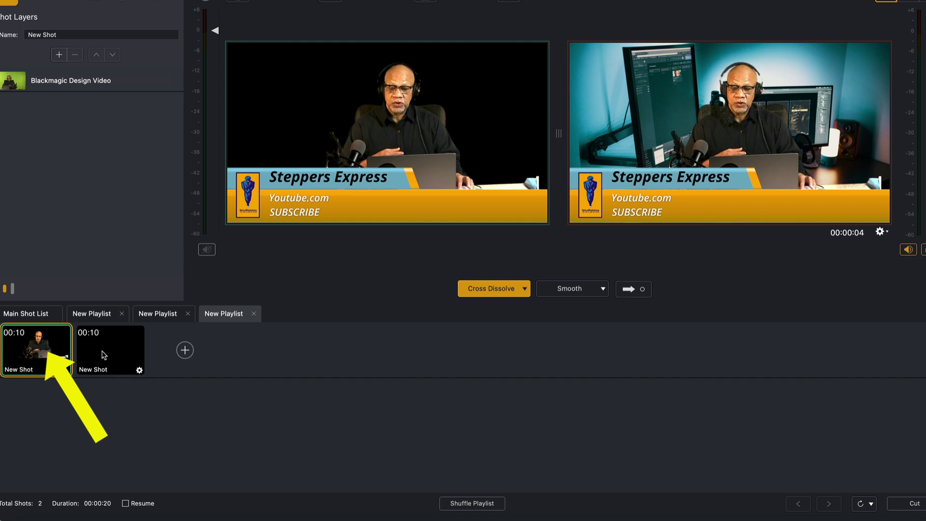
left_click(35, 314)
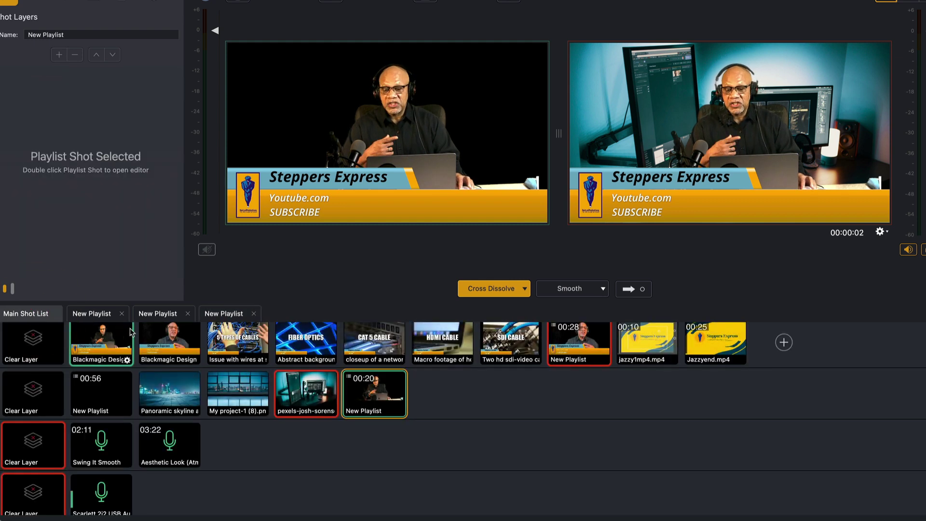
Copy the FaceTime HD Camera Video layer and paste it into the playlist's second New Shot.
left_click(169, 340)
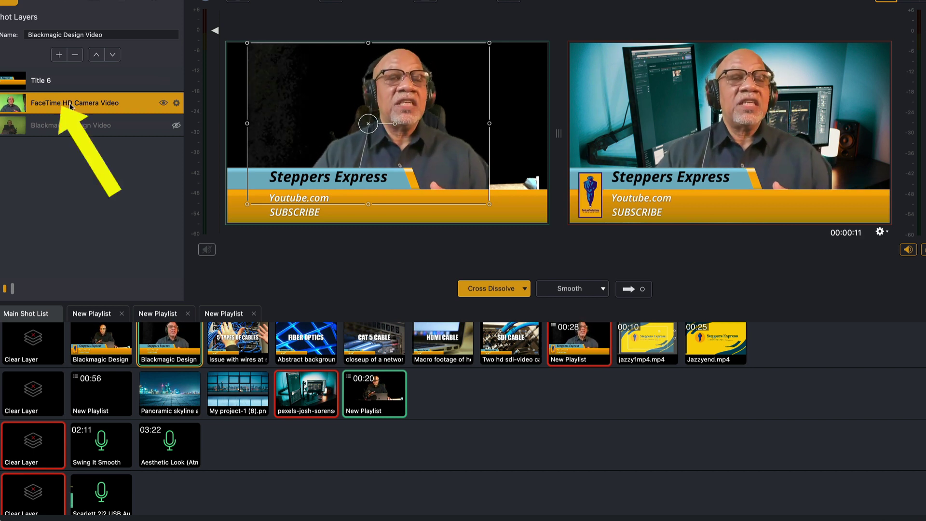
left_click(89, 1)
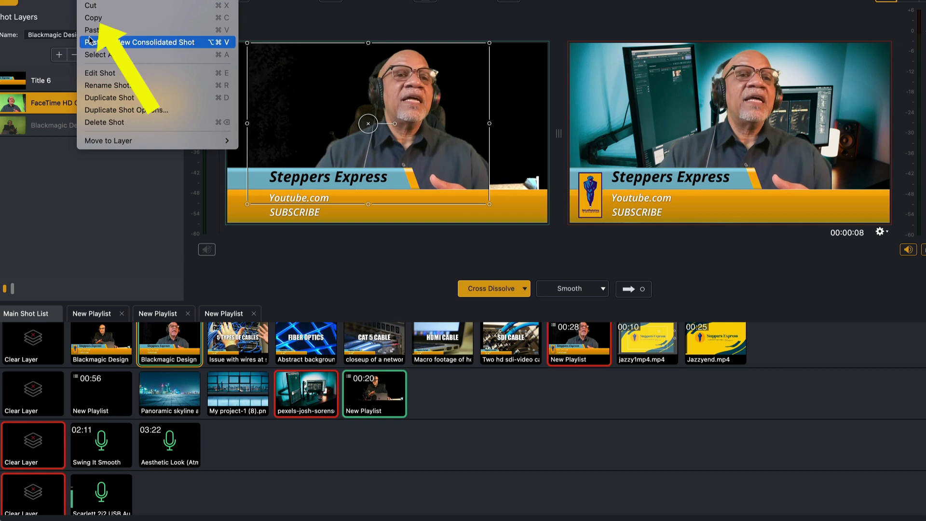
left_click(97, 21)
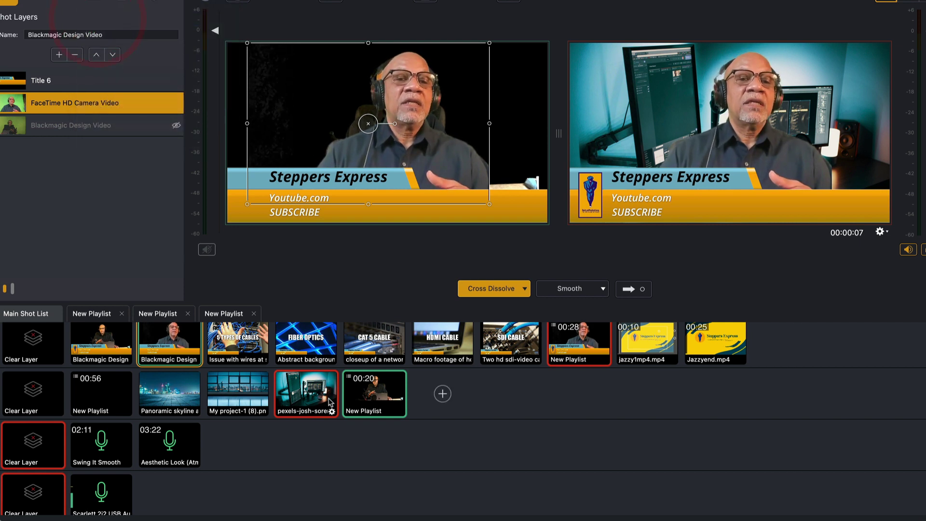
double_click(365, 395)
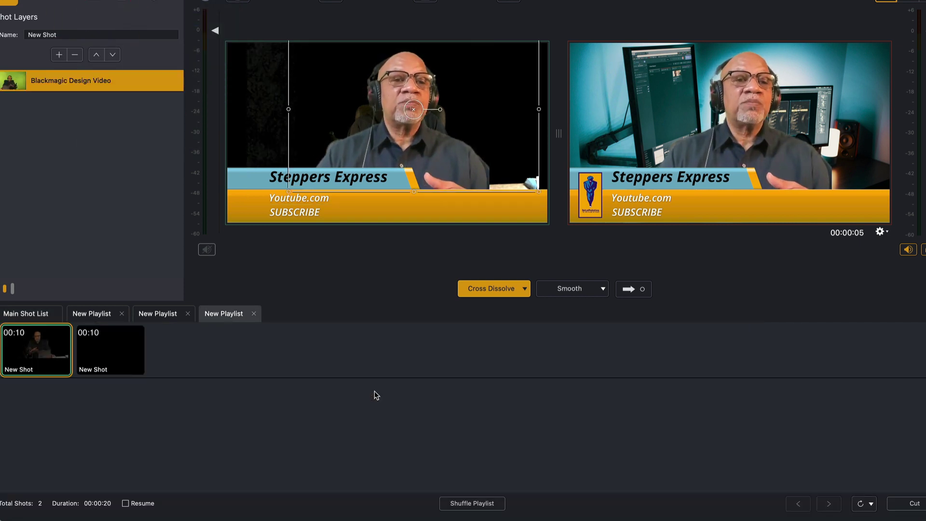
left_click(102, 348)
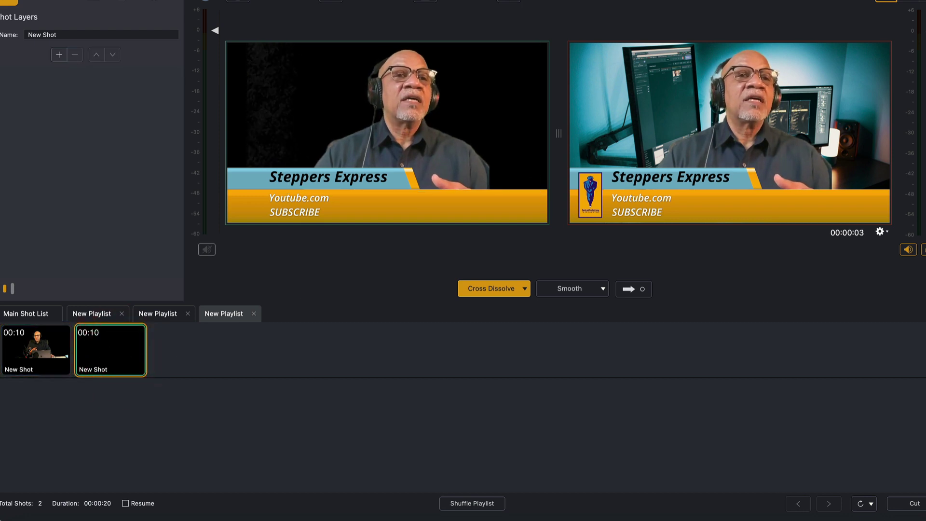
left_click(97, 1)
left_click(95, 30)
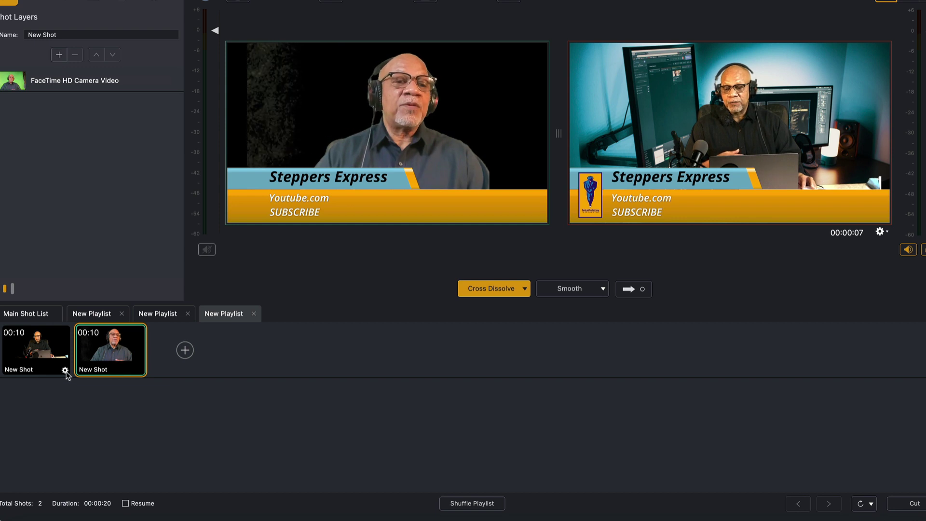
Set the playlist shot duration to 15 seconds, applied to all shots.
left_click(249, 375)
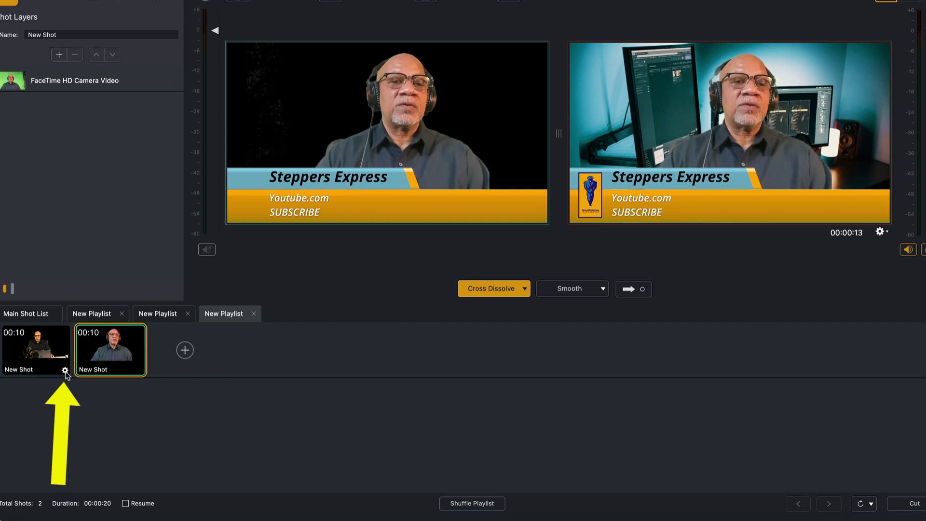
left_click(65, 370)
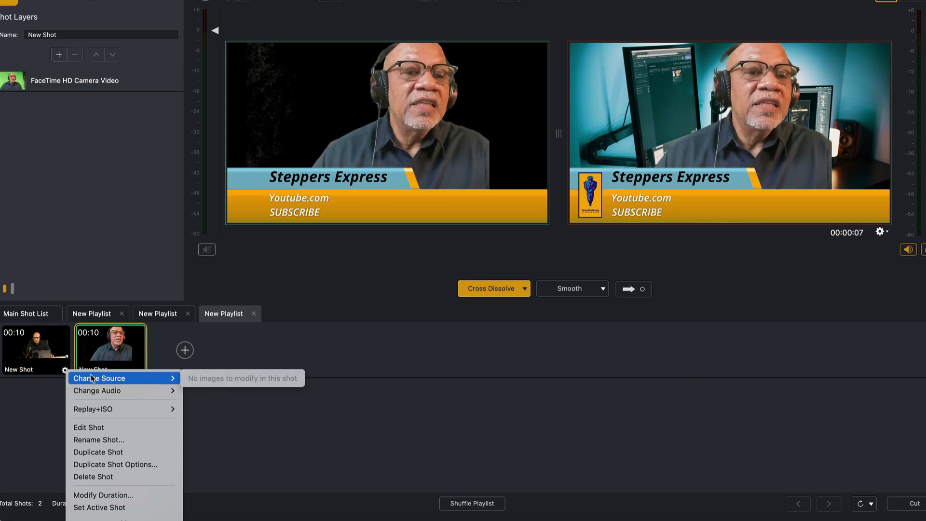
mouse_move(95, 409)
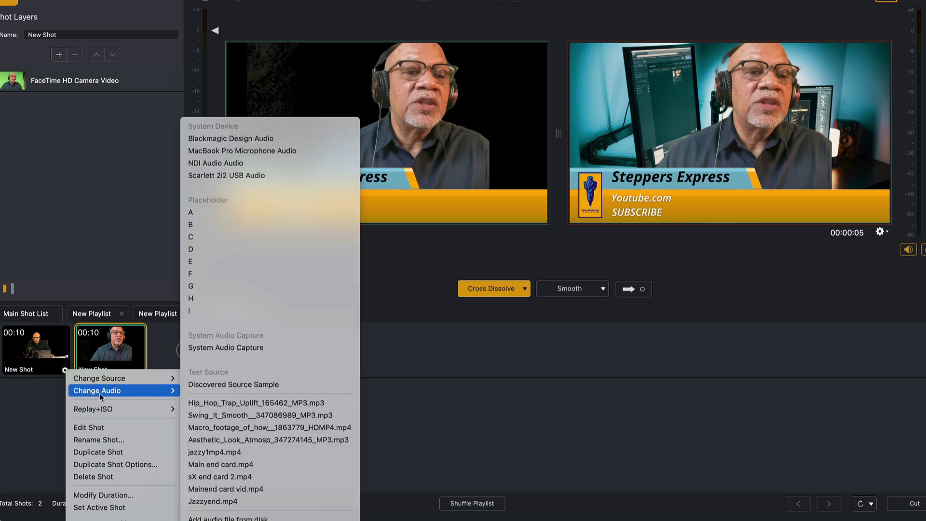
left_click(123, 494)
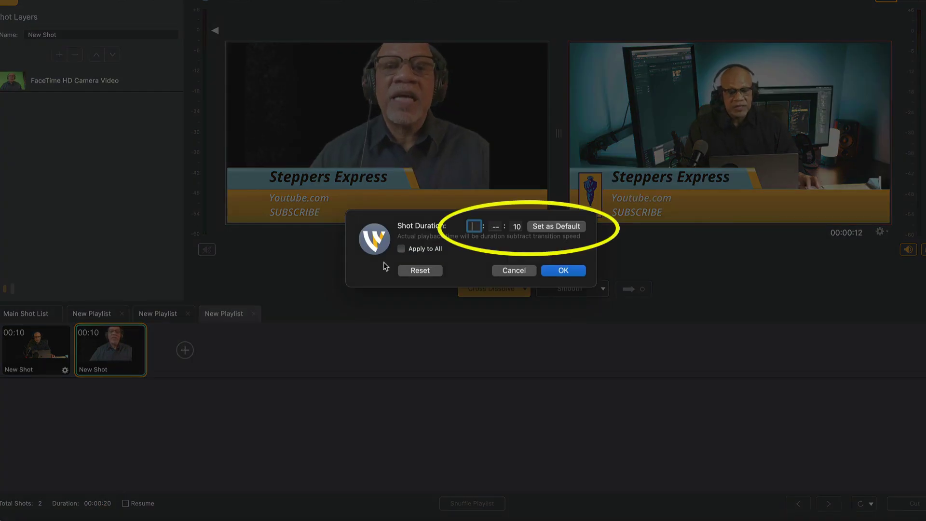
left_click(517, 227)
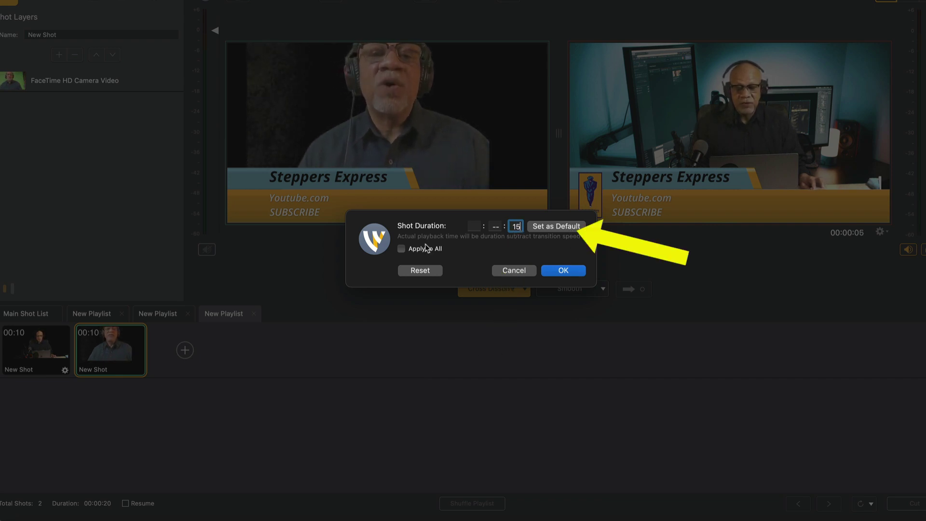
left_click(401, 249)
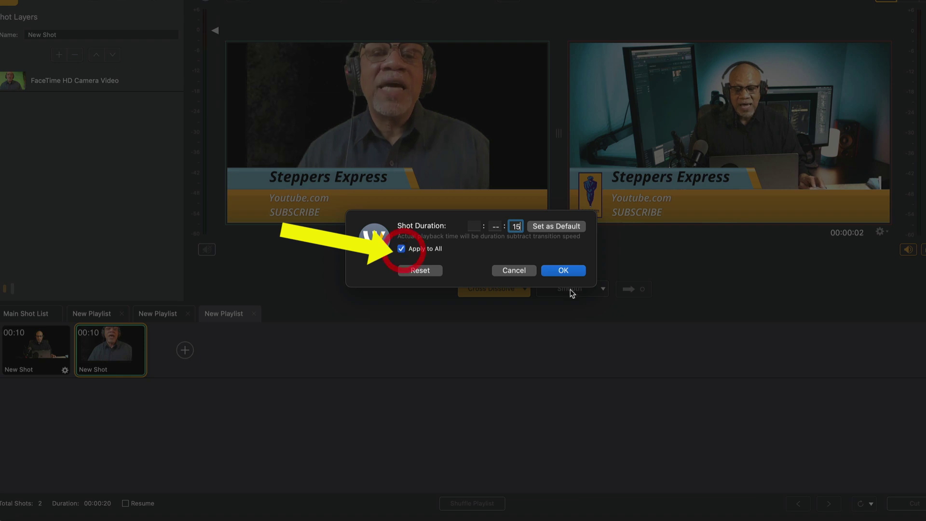
left_click(566, 270)
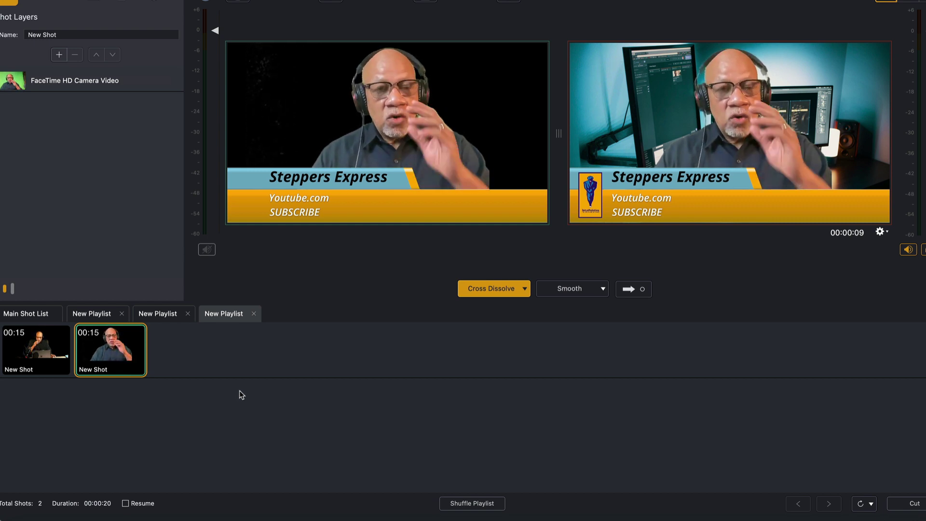
Return to the Main Shot List and select the pexels-josh-sorenson background shot.
mouse_move(273, 351)
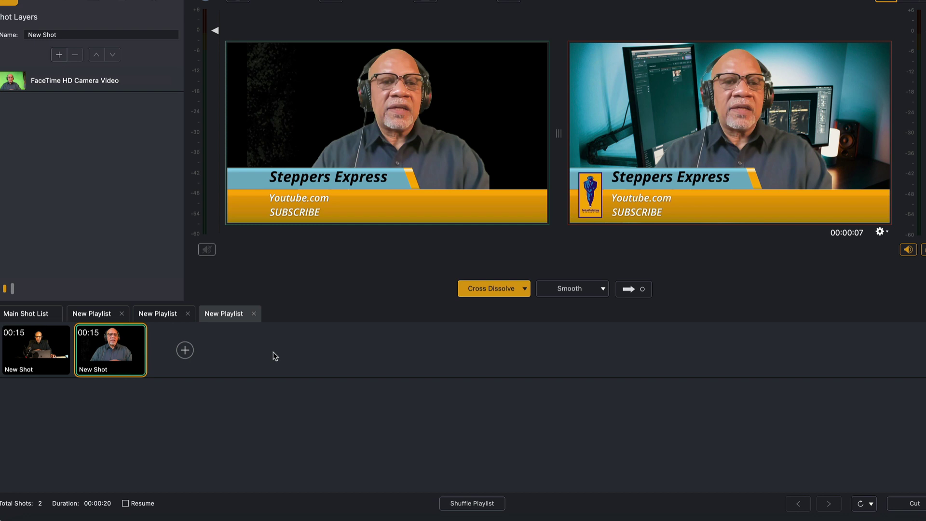
left_click(36, 314)
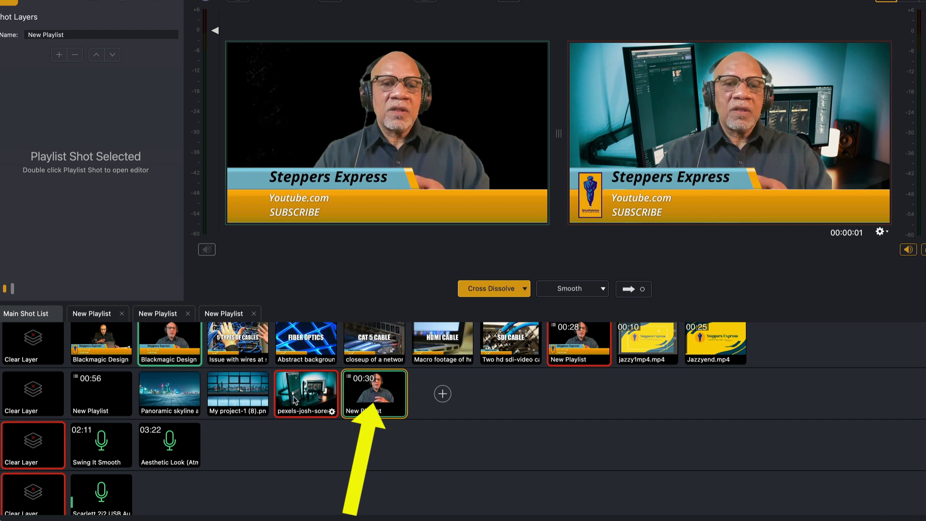
left_click(311, 397)
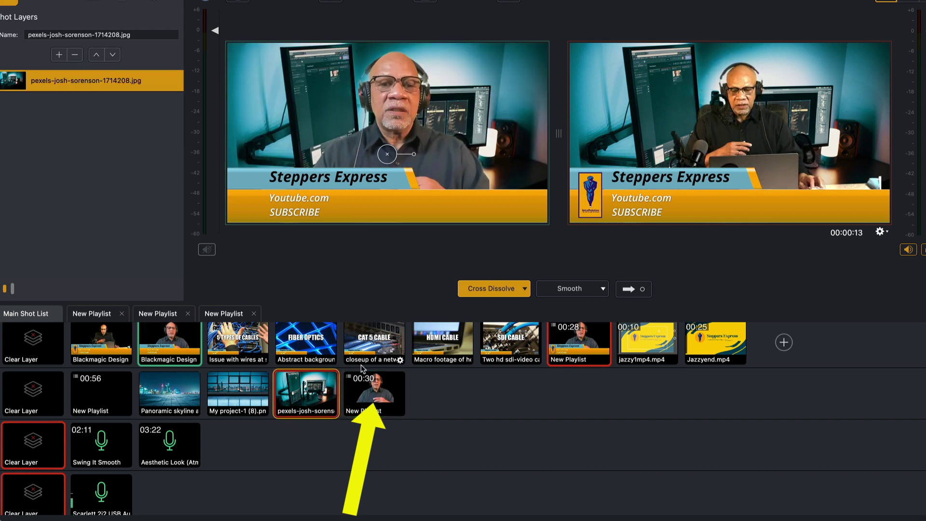
Move the 00:30 New Playlist shot after Jazzyend.mp4 in row 1 and take it live.
left_click(383, 395)
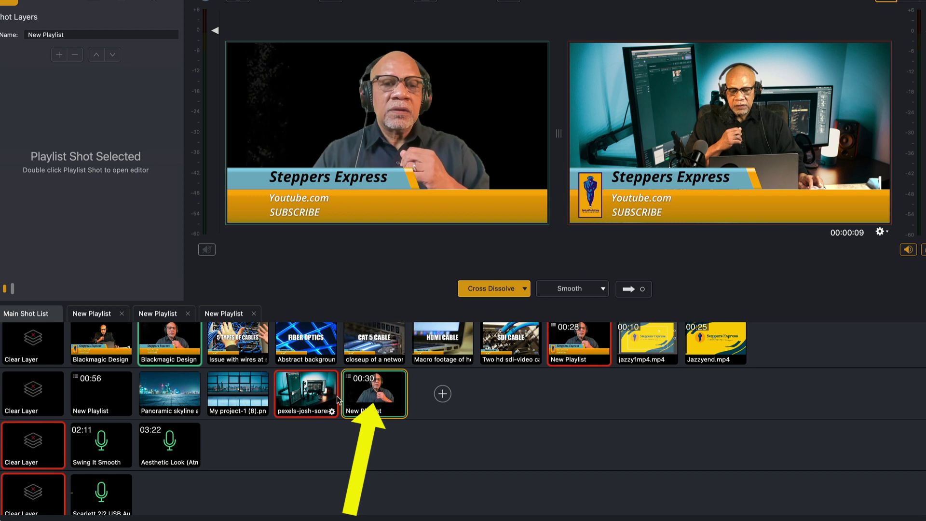
left_click_drag(368, 399, 786, 340)
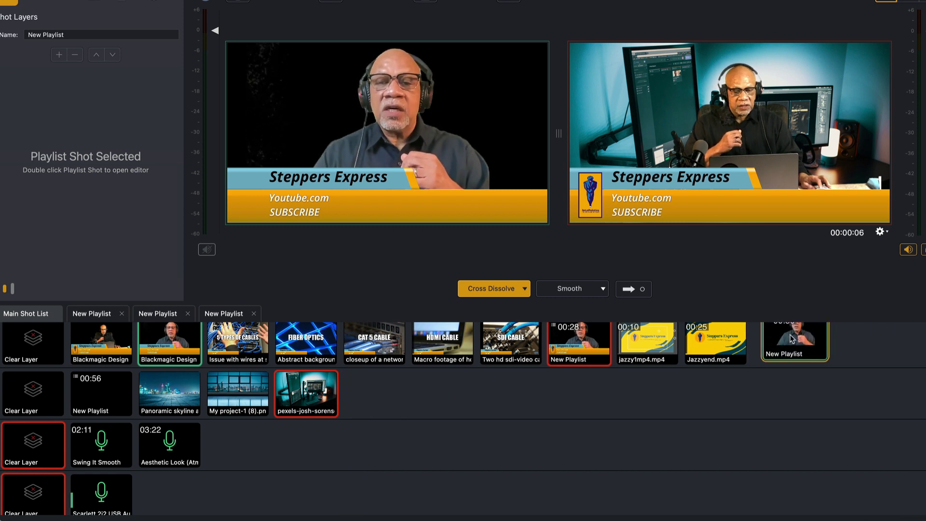
left_click(308, 401)
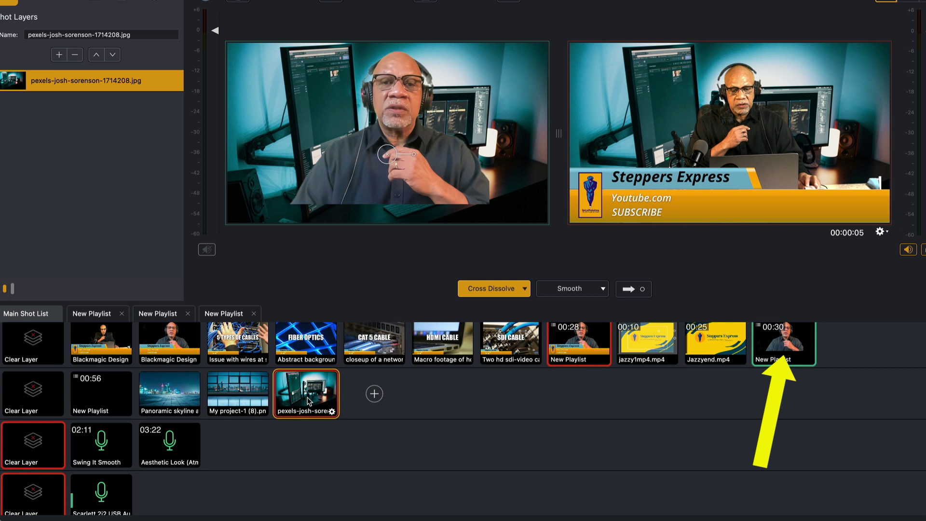
left_click(778, 350)
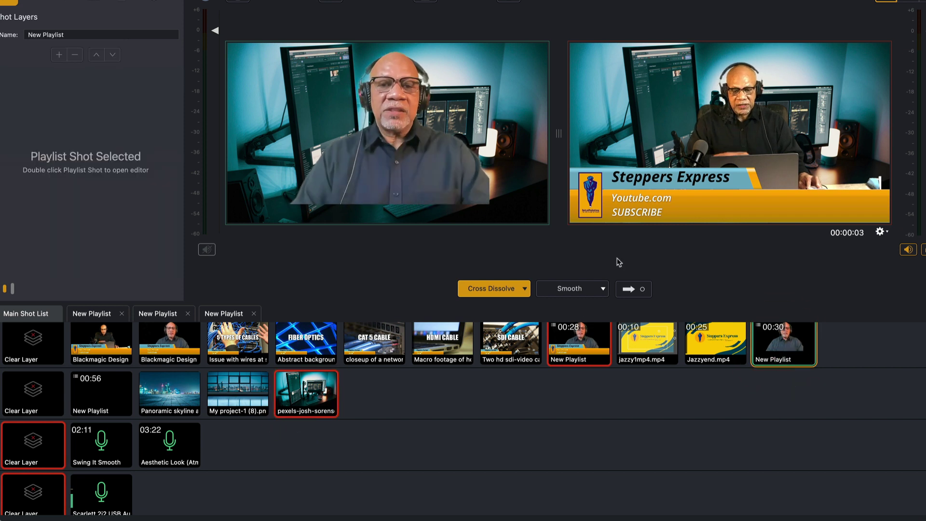
left_click(630, 289)
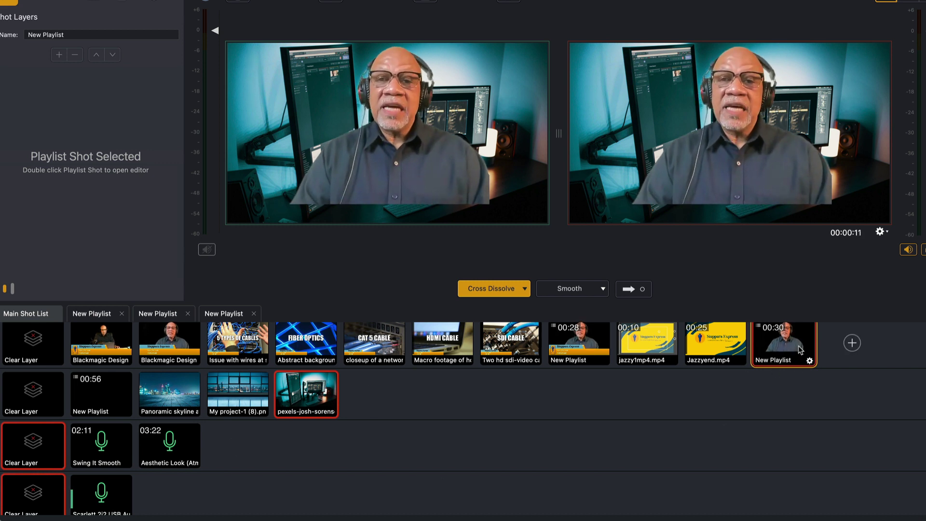
Open the New Playlist and change its between-shot transition from Cut to Cross Dissolve.
left_click(810, 362)
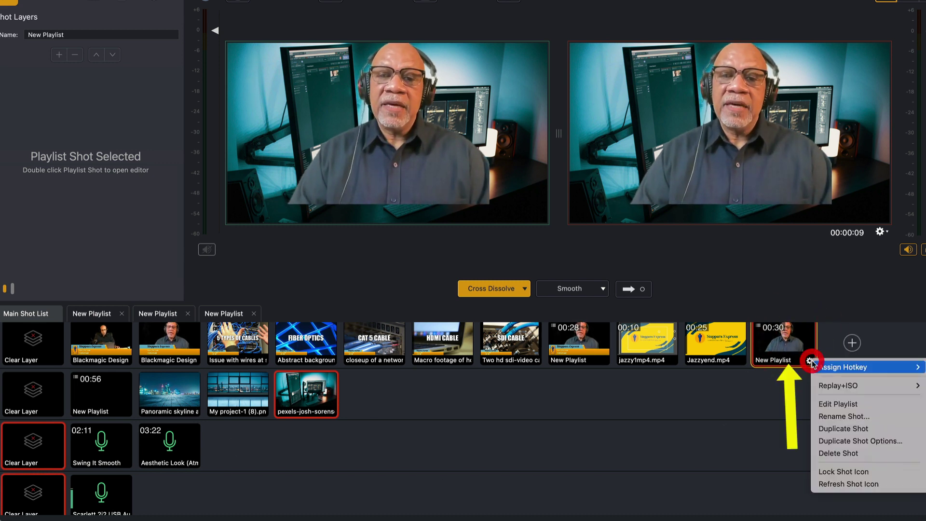
left_click(774, 345)
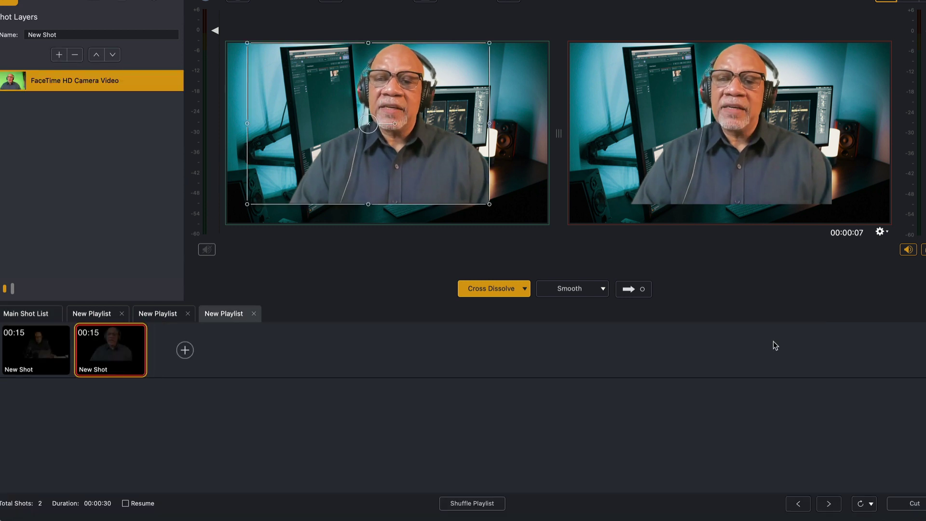
left_click(139, 371)
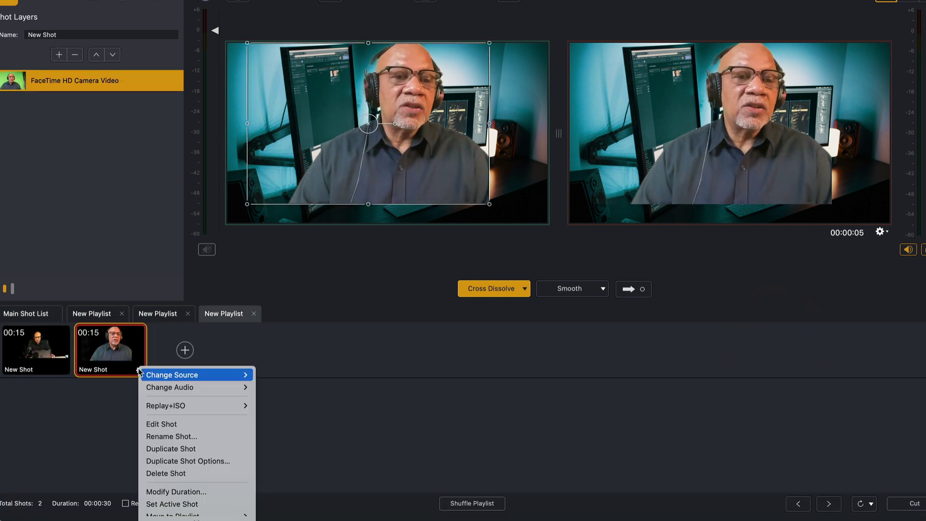
left_click(462, 362)
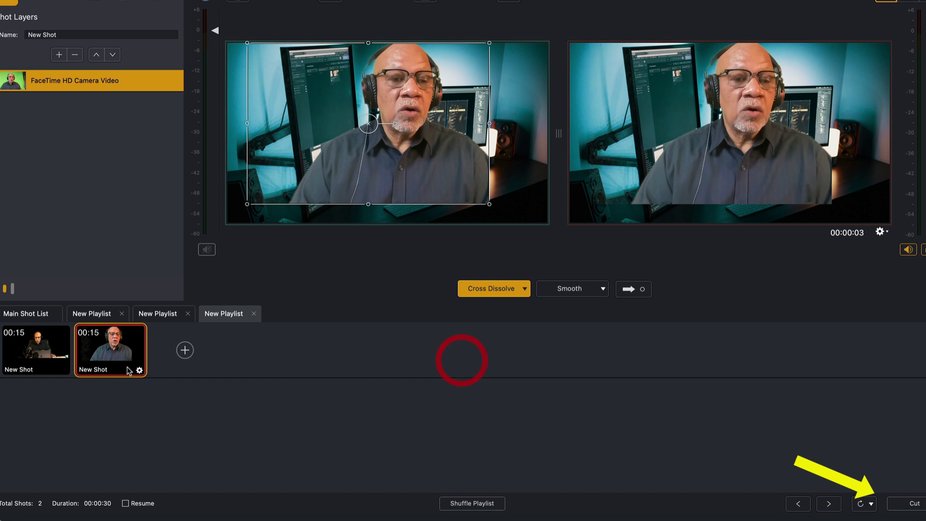
left_click(160, 433)
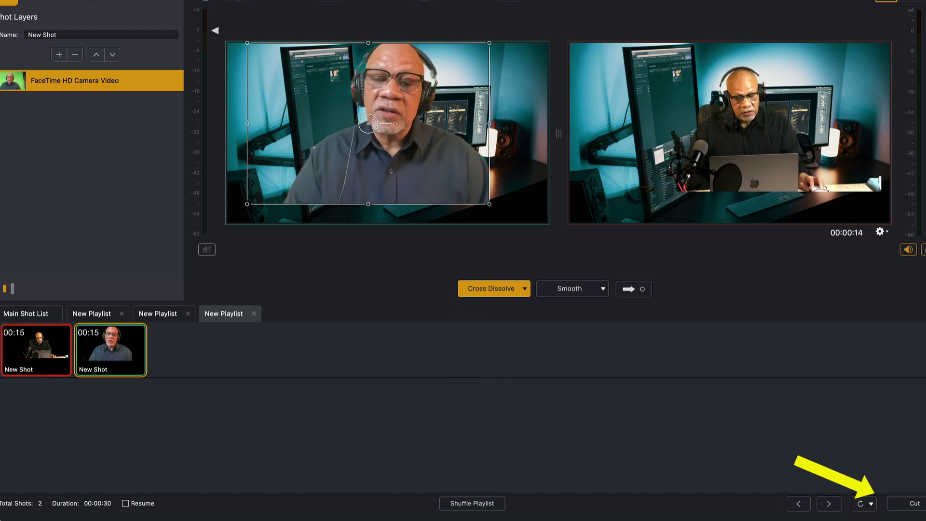
left_click(870, 503)
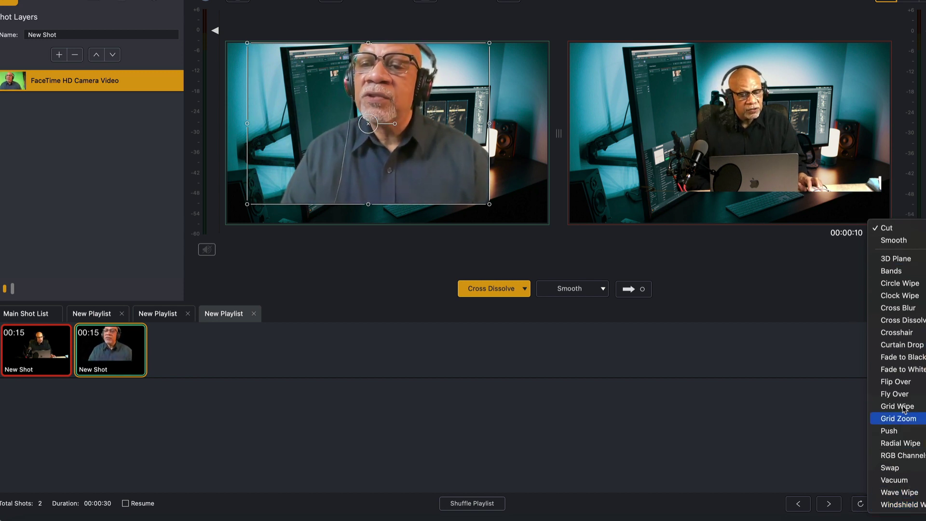
left_click(904, 320)
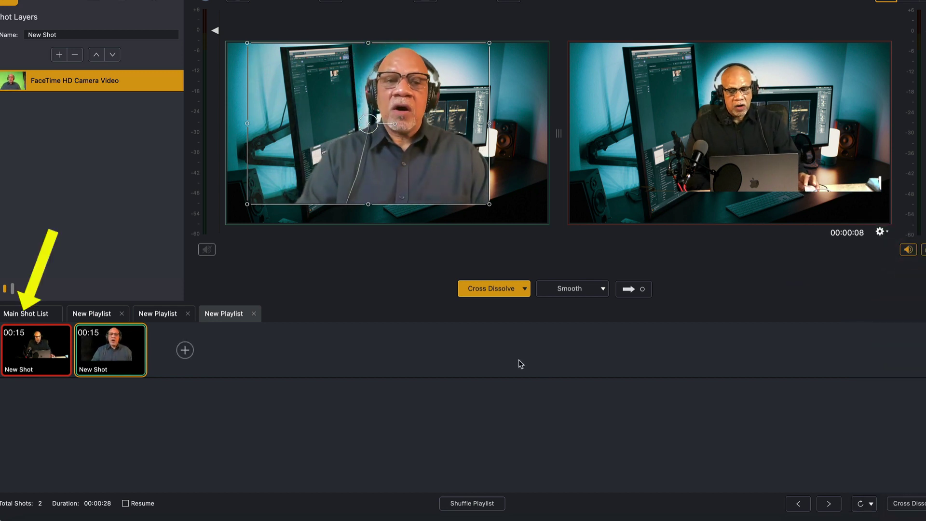
Copy the Steppers Express title layer from the Blackmagic Design shot.
left_click(29, 314)
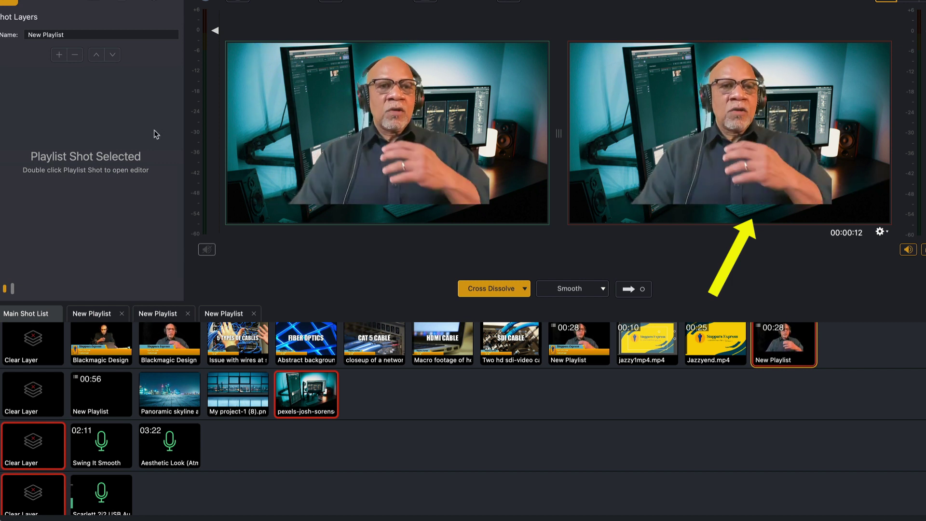
left_click(83, 345)
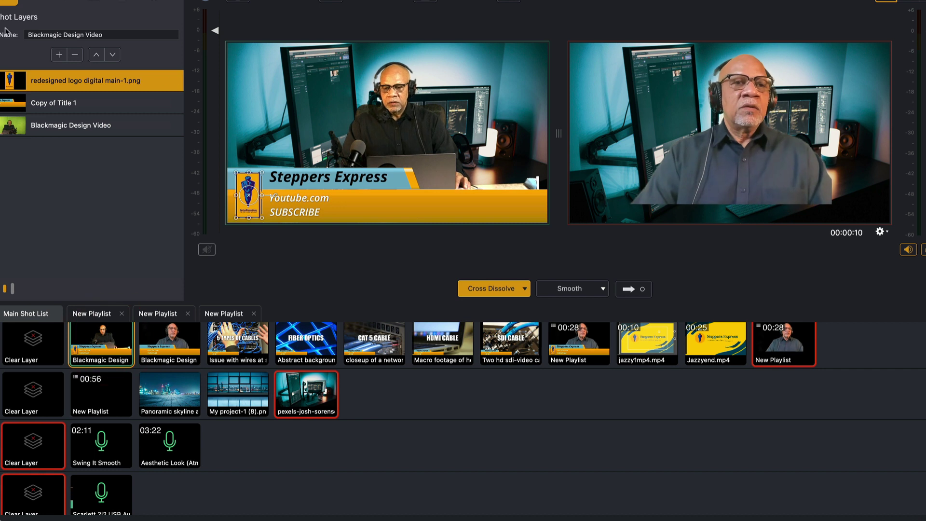
left_click(47, 104)
left_click(88, 2)
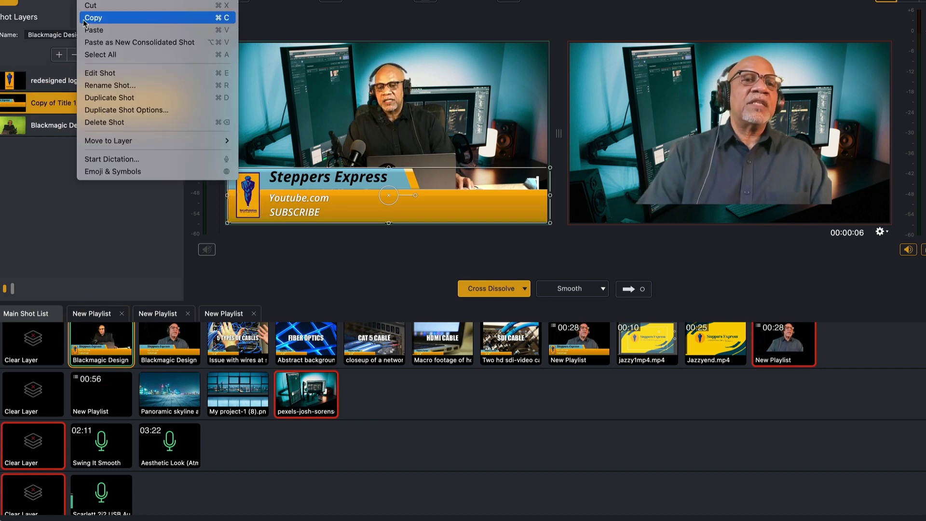
left_click(85, 18)
Paste the Steppers Express title onto the New Playlist shot.
left_click(785, 333)
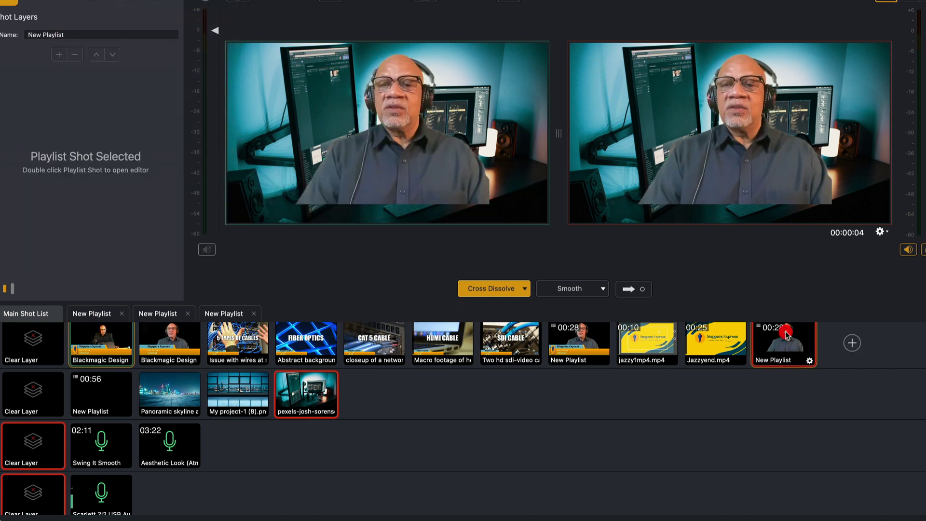
left_click(88, 2)
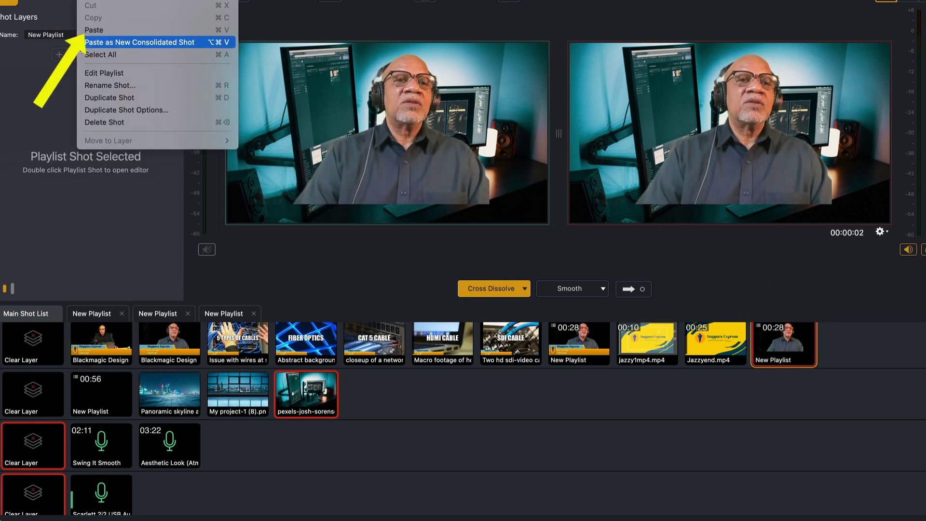
left_click(94, 30)
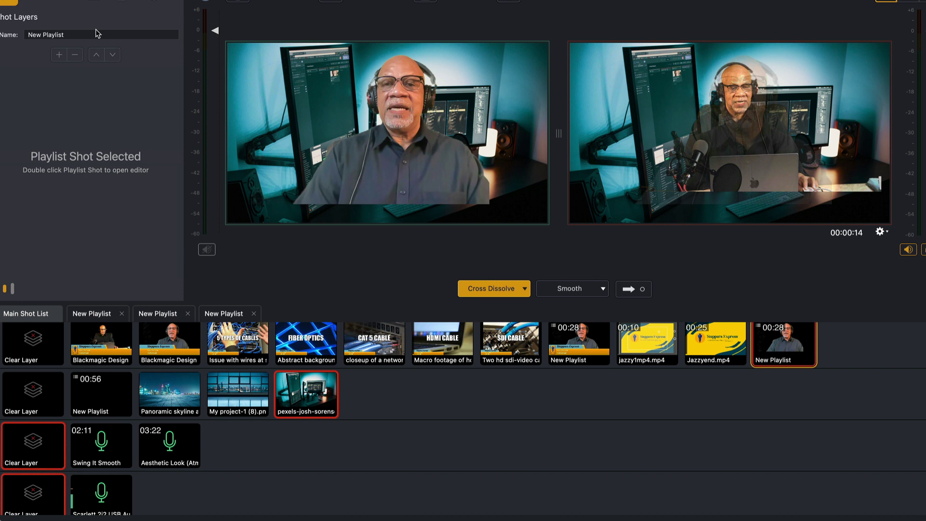
Paste the Steppers Express title into both 00:15 New Shots, then return to the Main Shot List.
double_click(789, 343)
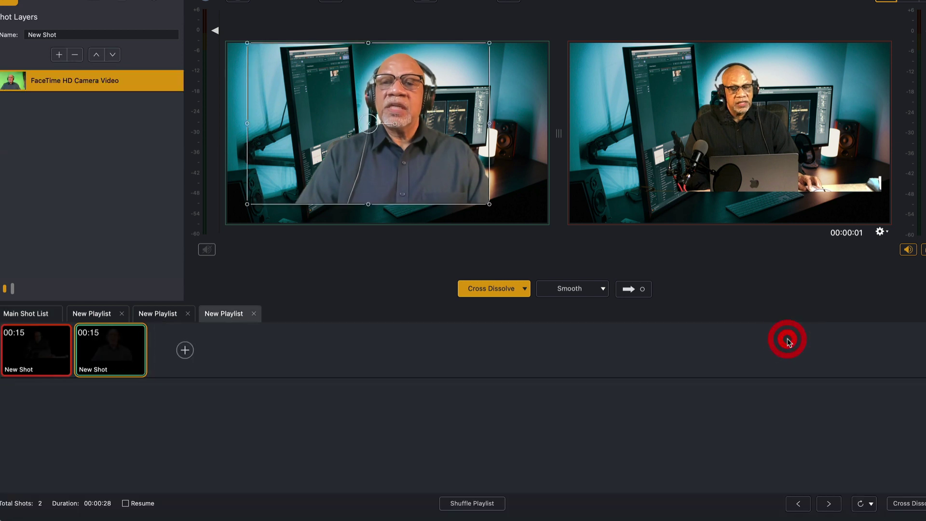
left_click(48, 347)
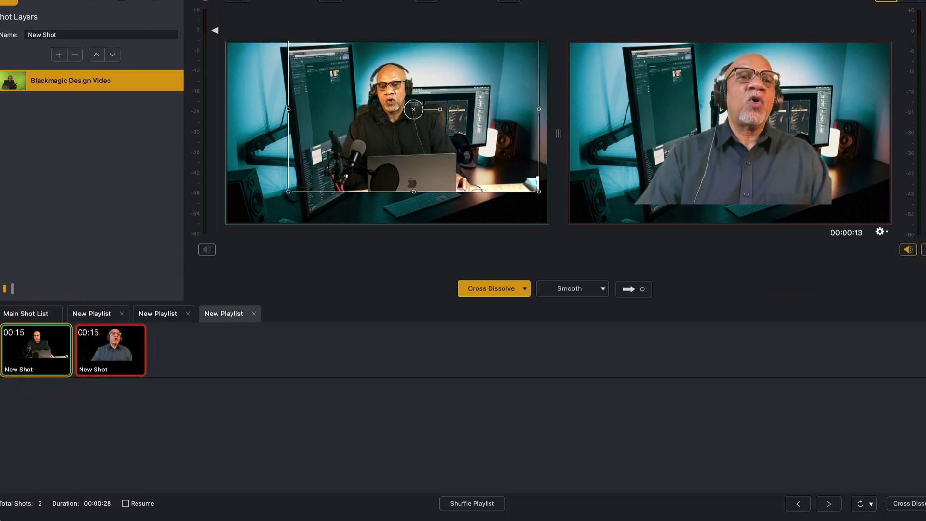
left_click(82, 2)
left_click(92, 30)
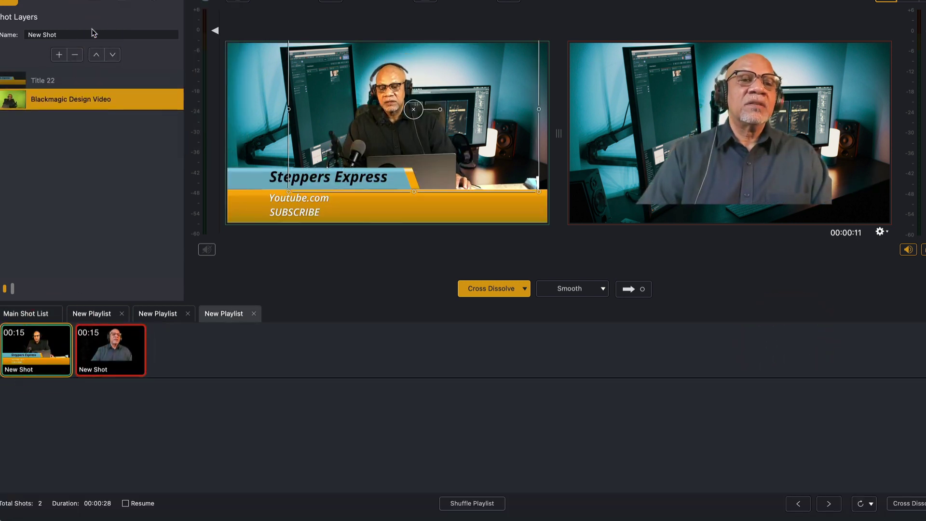
left_click(117, 358)
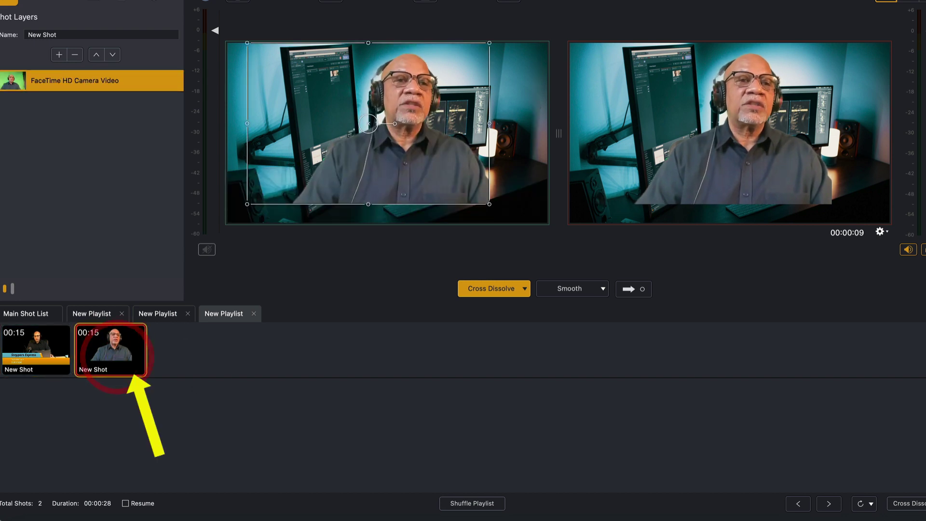
left_click(82, 2)
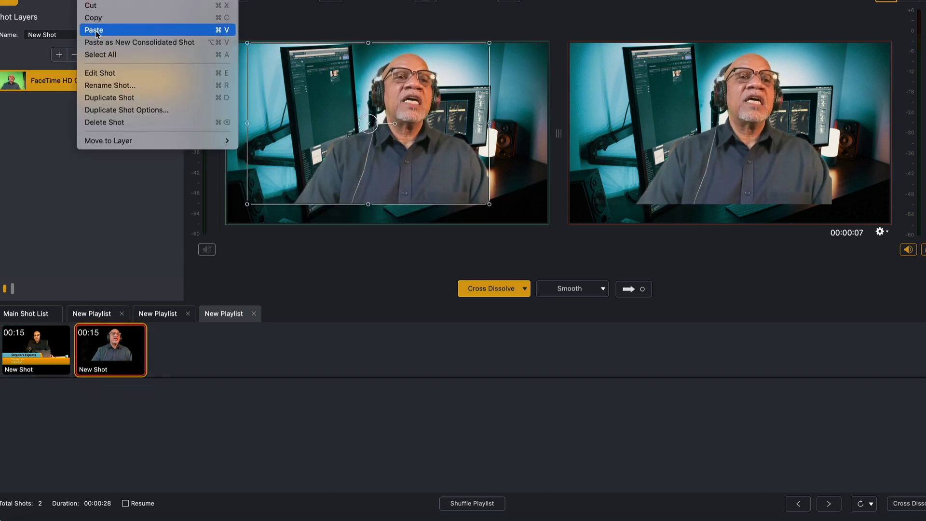
left_click(96, 31)
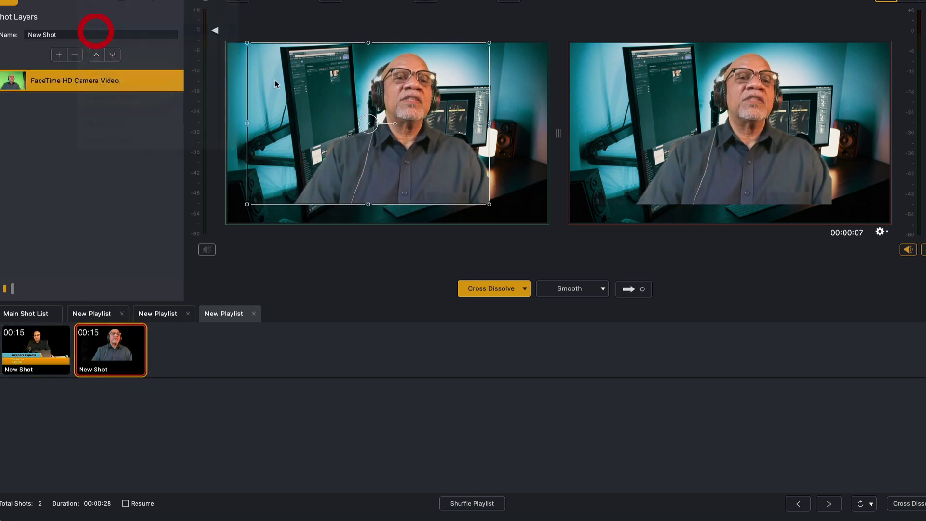
left_click(41, 314)
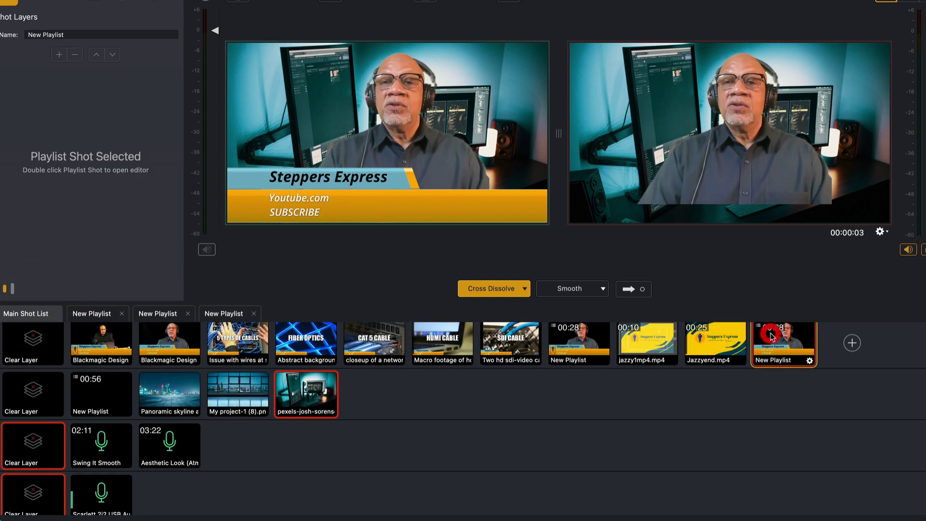
Take the titled New Playlist shot live with the Go transition.
left_click(633, 288)
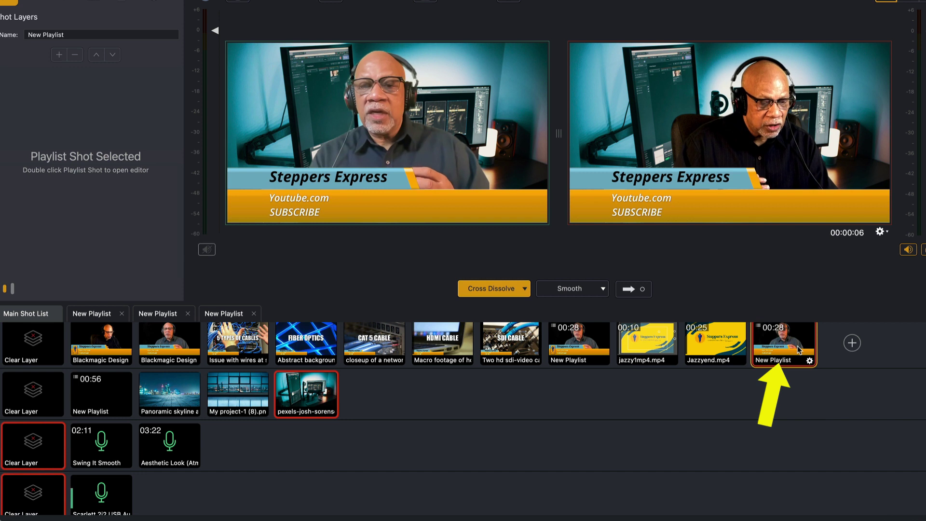
Open the New Playlist, view the second shot's options without changes, and return to the main list.
double_click(796, 348)
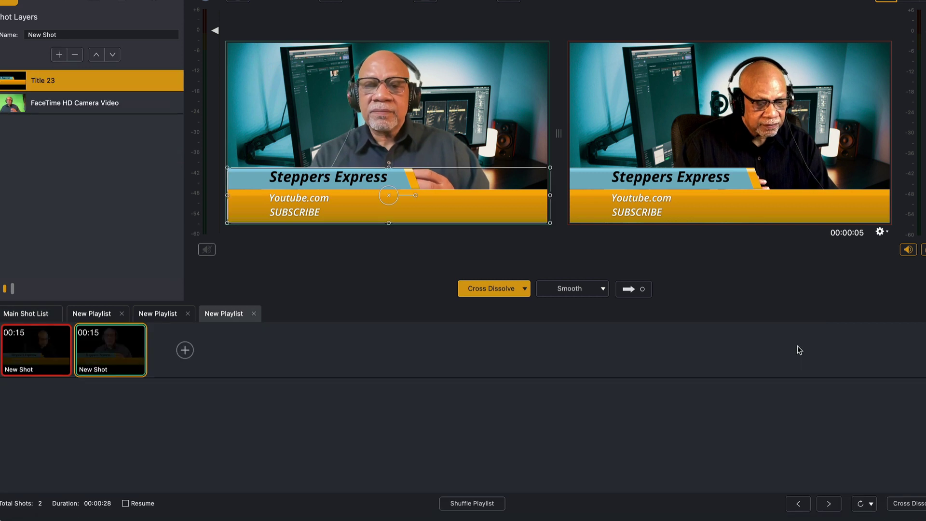
left_click(796, 343)
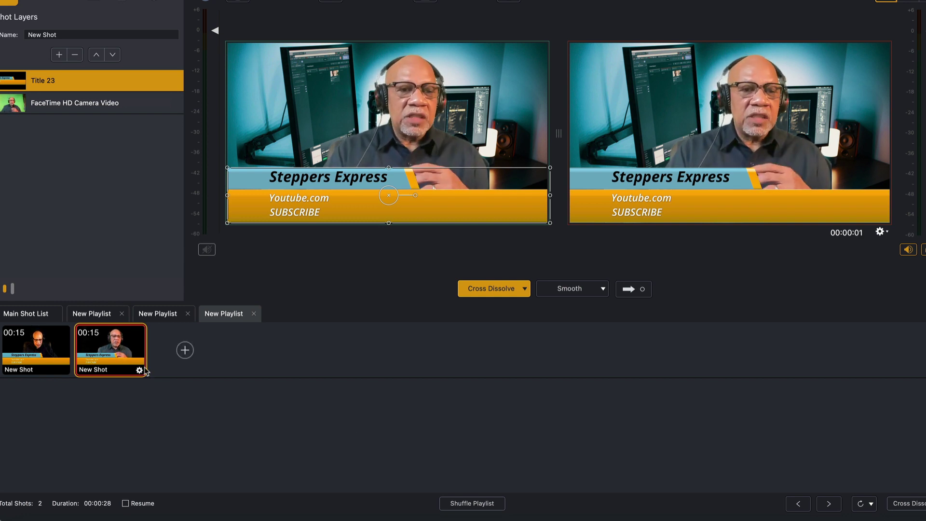
left_click(140, 371)
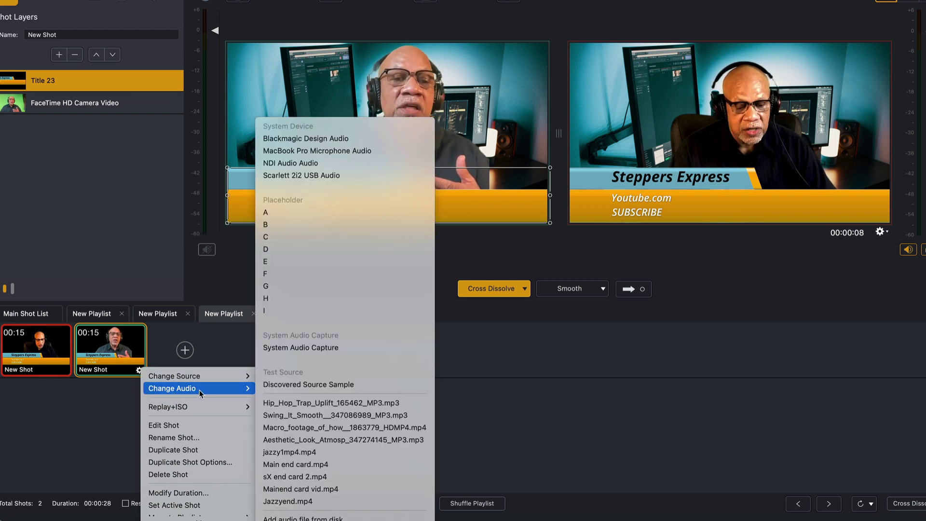
mouse_move(185, 409)
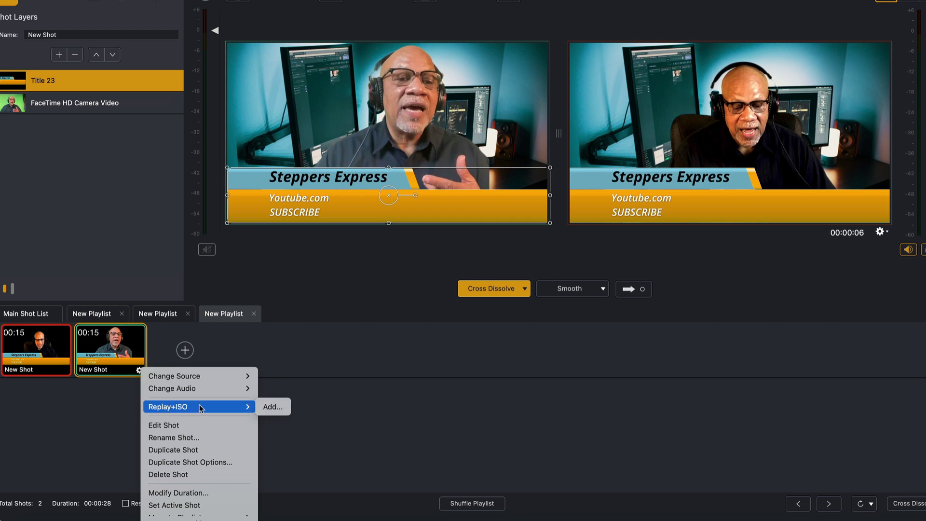
scroll(194, 456, "down", 2)
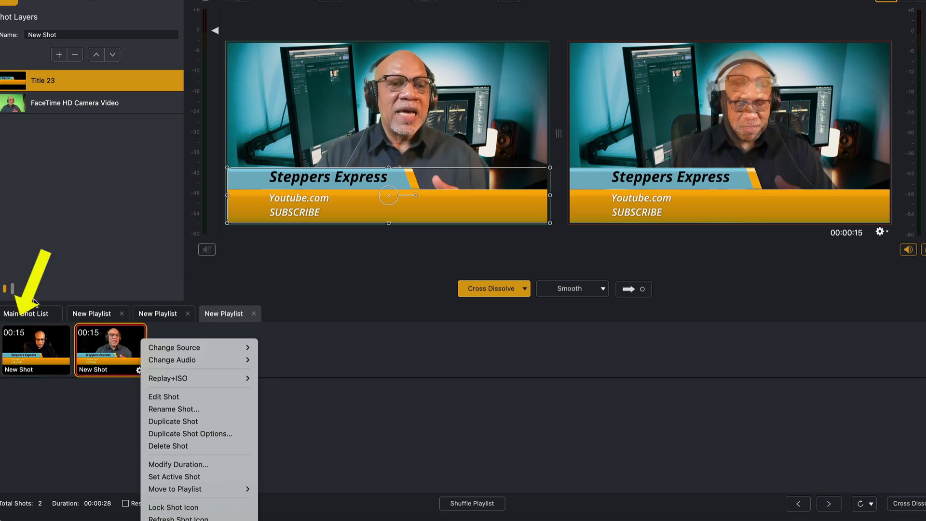
left_click(36, 316)
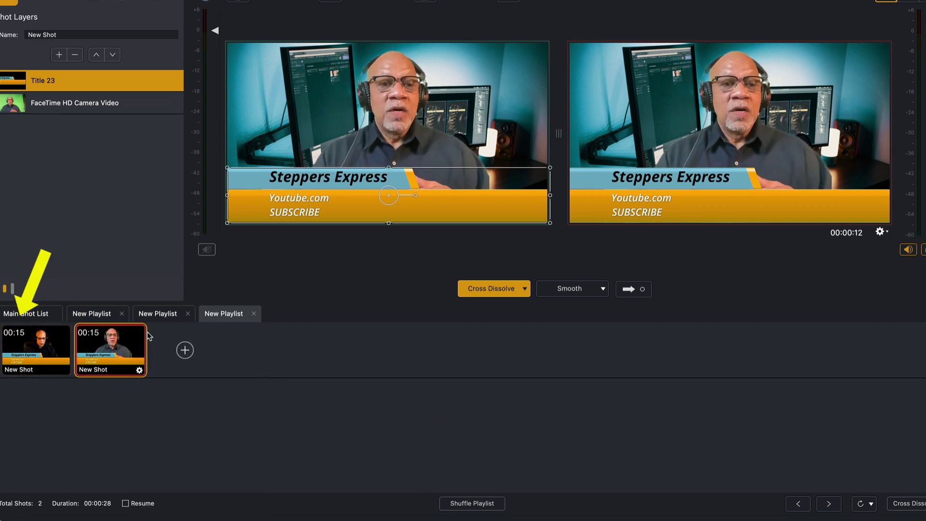
left_click(30, 318)
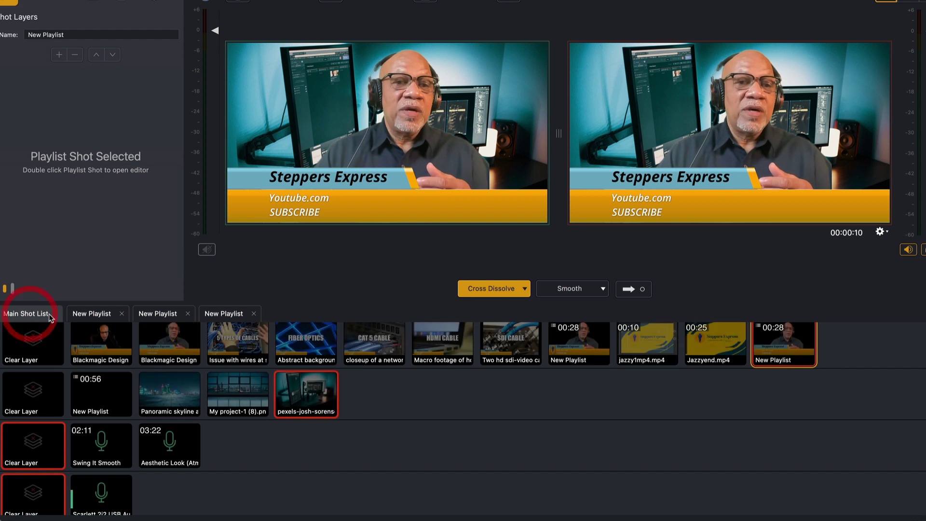